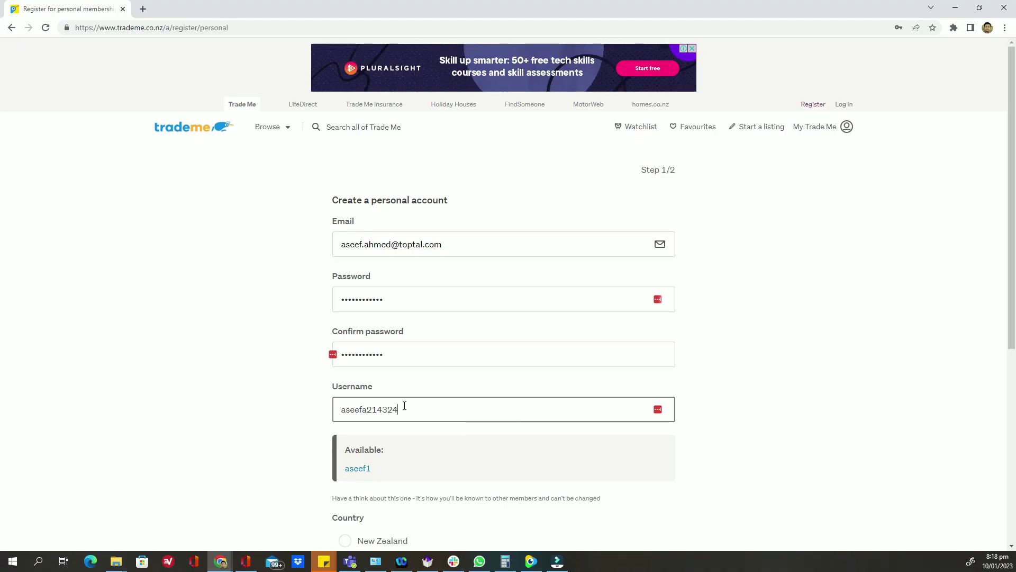
scroll(392, 413, down, 2)
Register with New Zealand, save the Trade Me password to LastPass, and log in to the vault
click(364, 379)
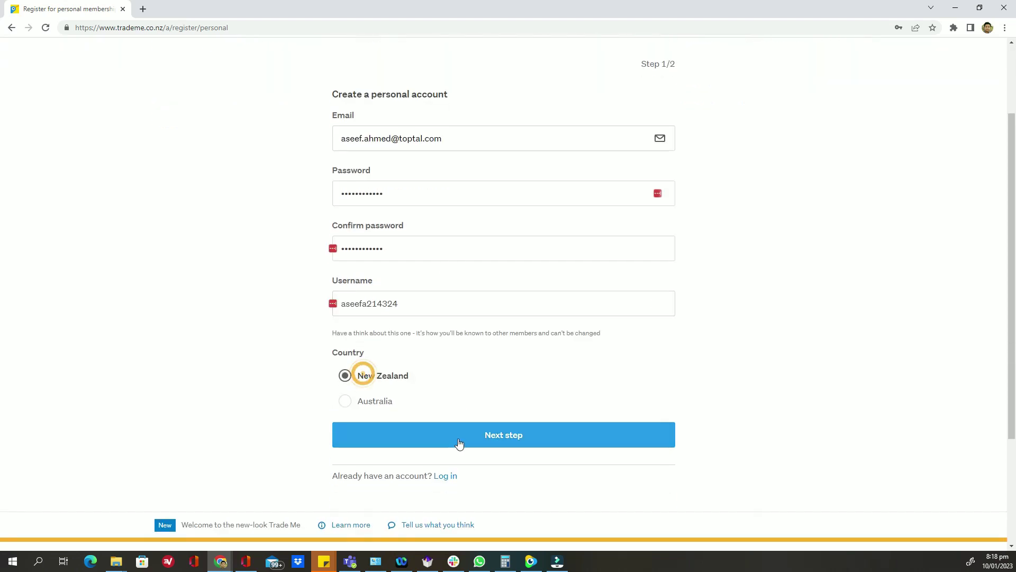
click(457, 440)
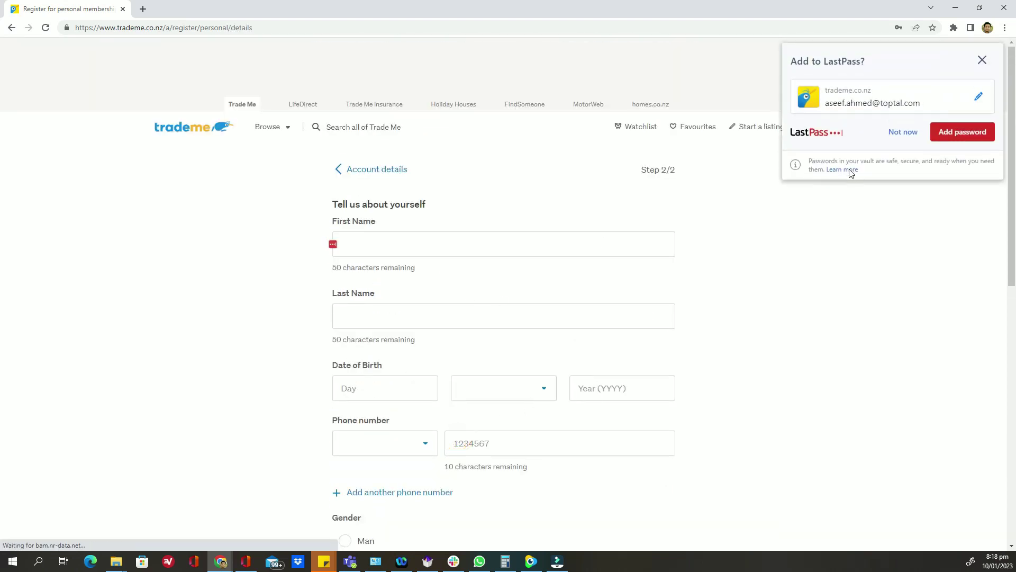
click(953, 137)
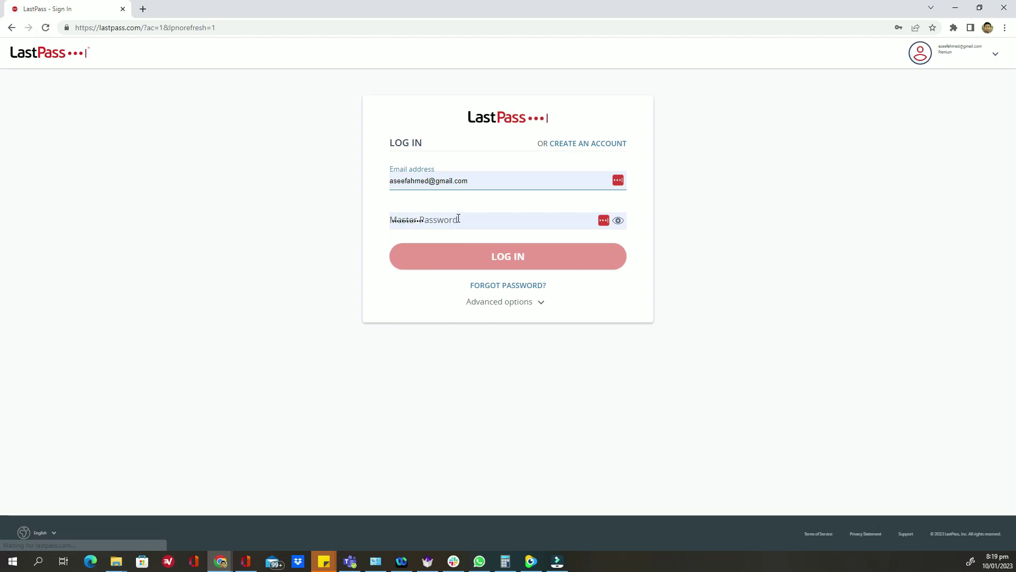
click(458, 219)
click(433, 255)
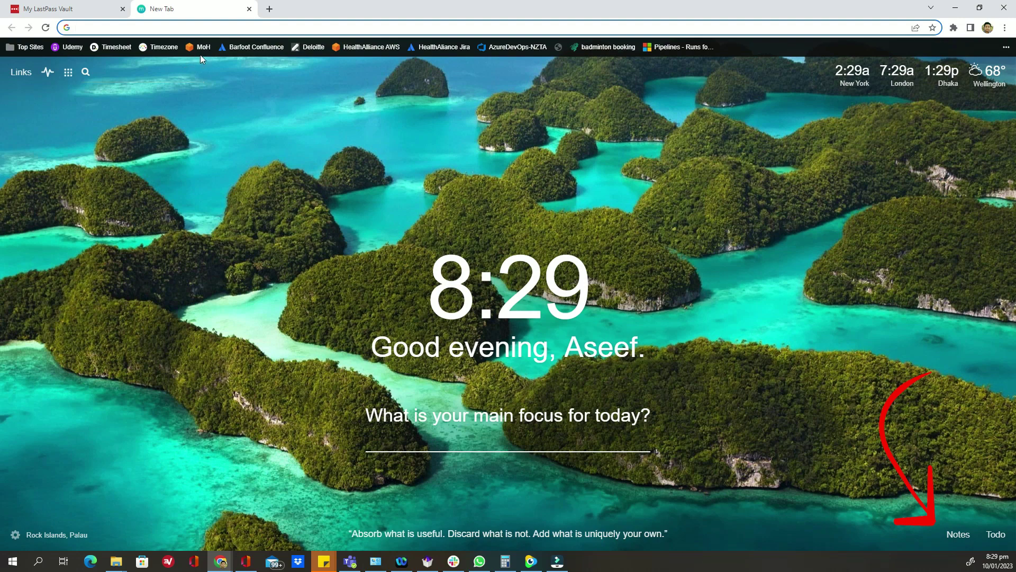
Open the Timezone bookmark from the Momentum dashboard in a background tab
middle_click(165, 51)
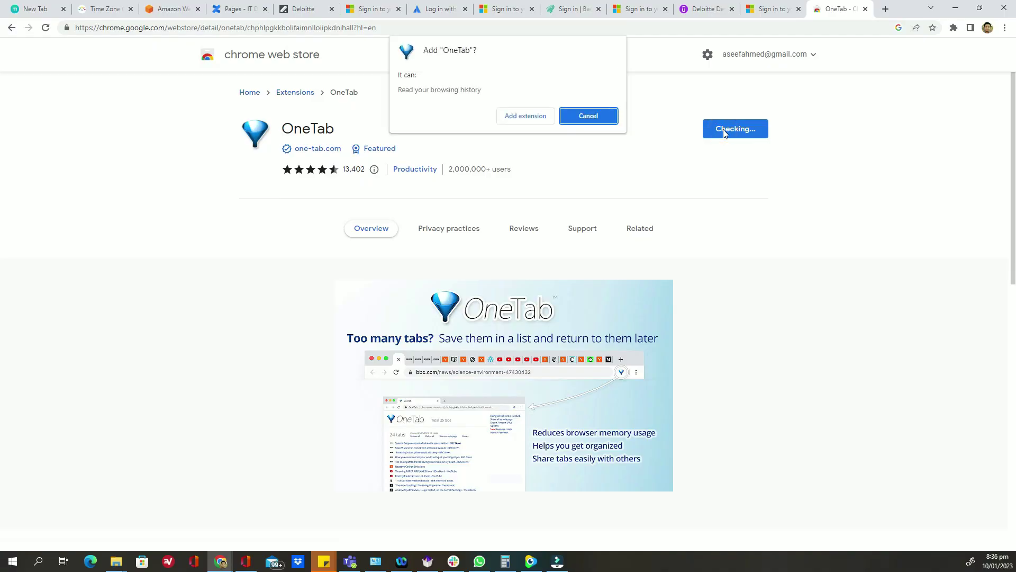
Add the OneTab extension, collapse all open tabs into a OneTab list, and load bbc.co.uk
click(526, 116)
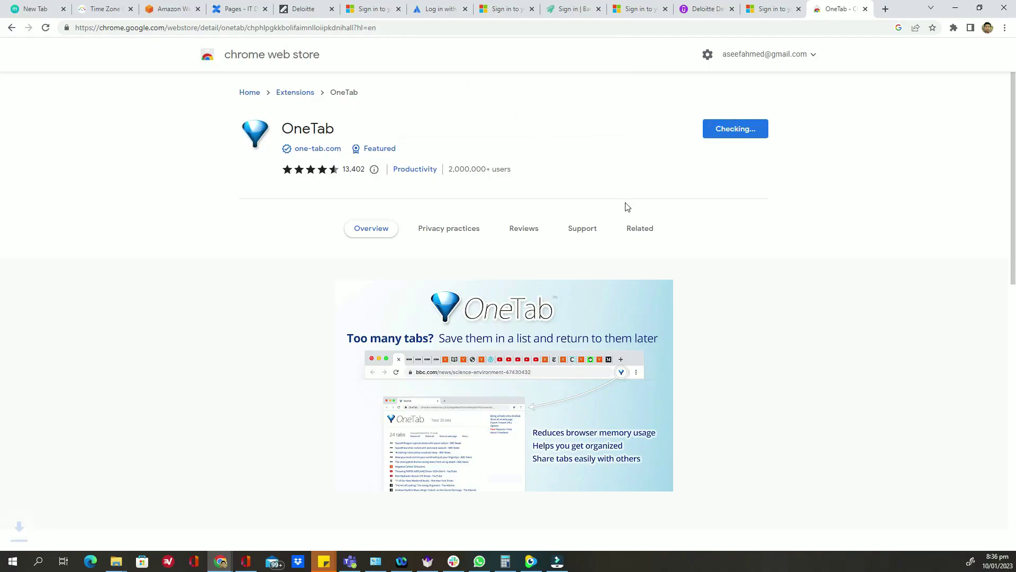
click(865, 9)
click(954, 27)
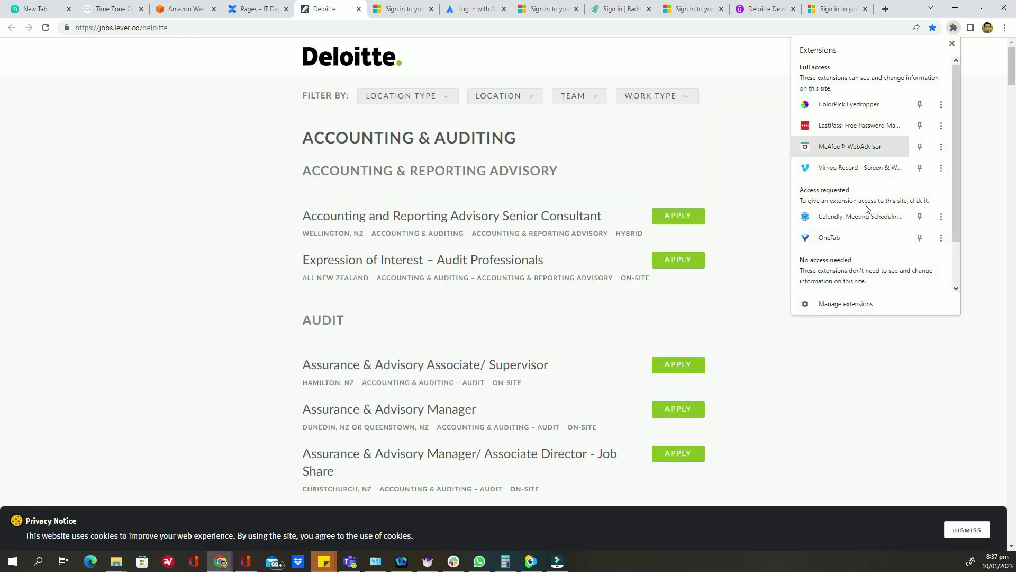
click(842, 238)
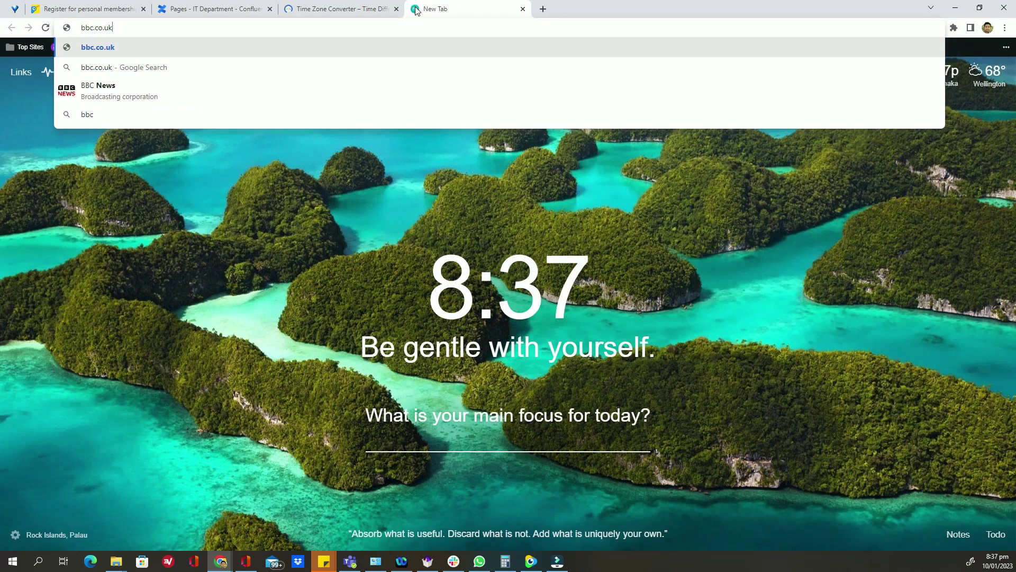
key(Return)
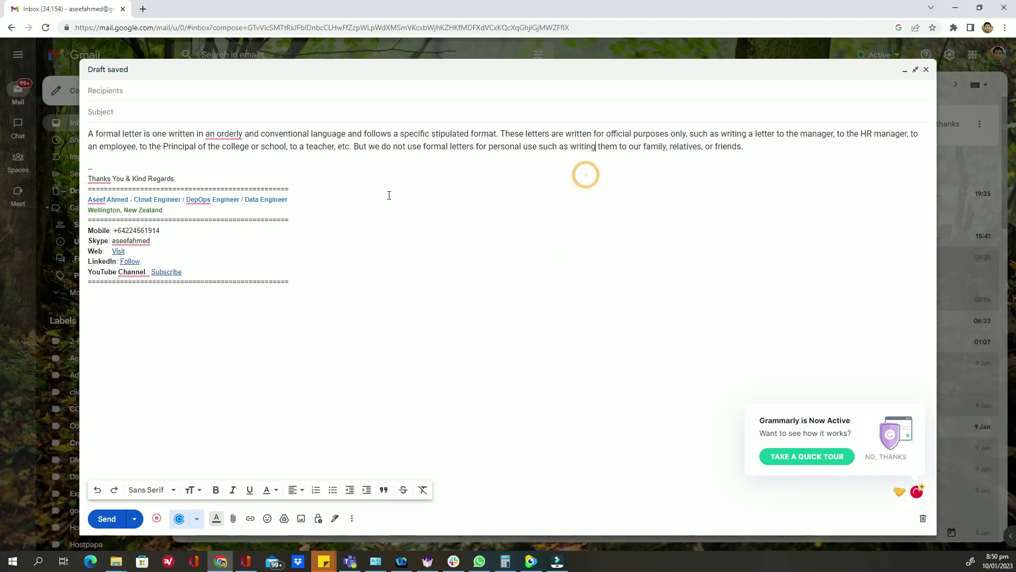
Accept Grammarly's fixes: remove 'an' before 'orderly' and change 'Thanks' to 'Thank You'
click(232, 159)
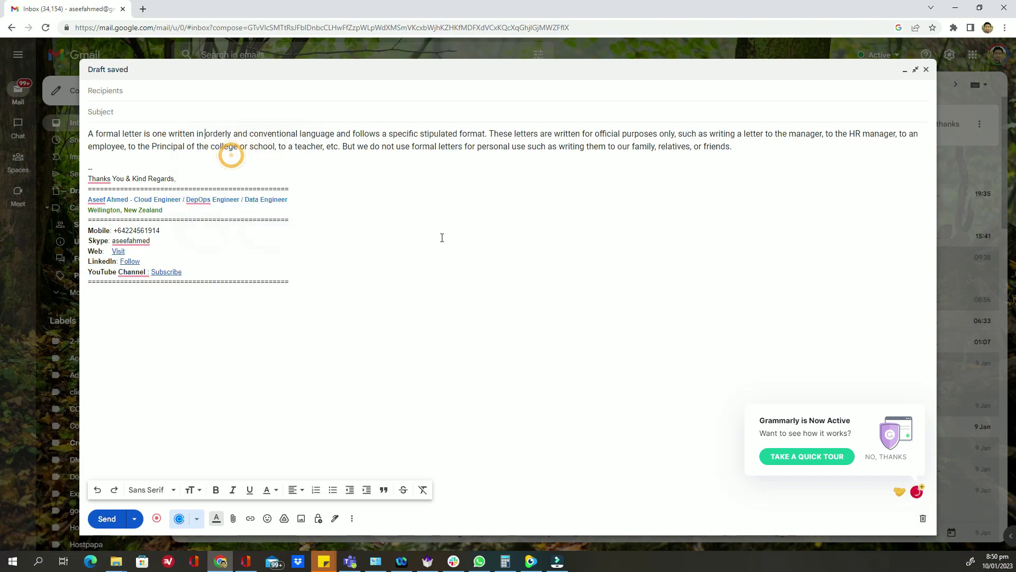
click(107, 210)
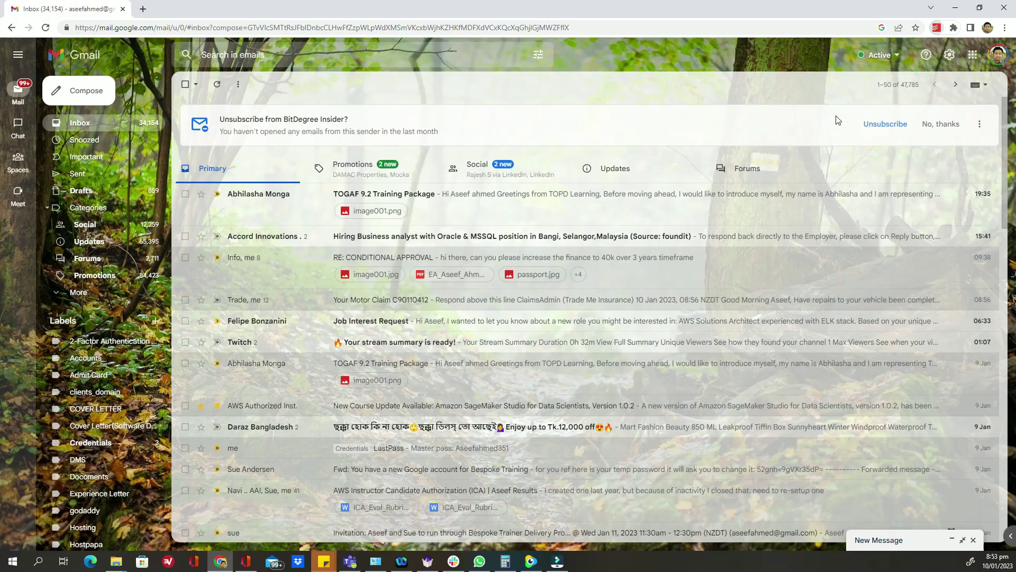
In the Todoist popup, open the Learning project, add 'Learn Azure Devops', and dismiss the completion notice
key(ctrl+shift+a)
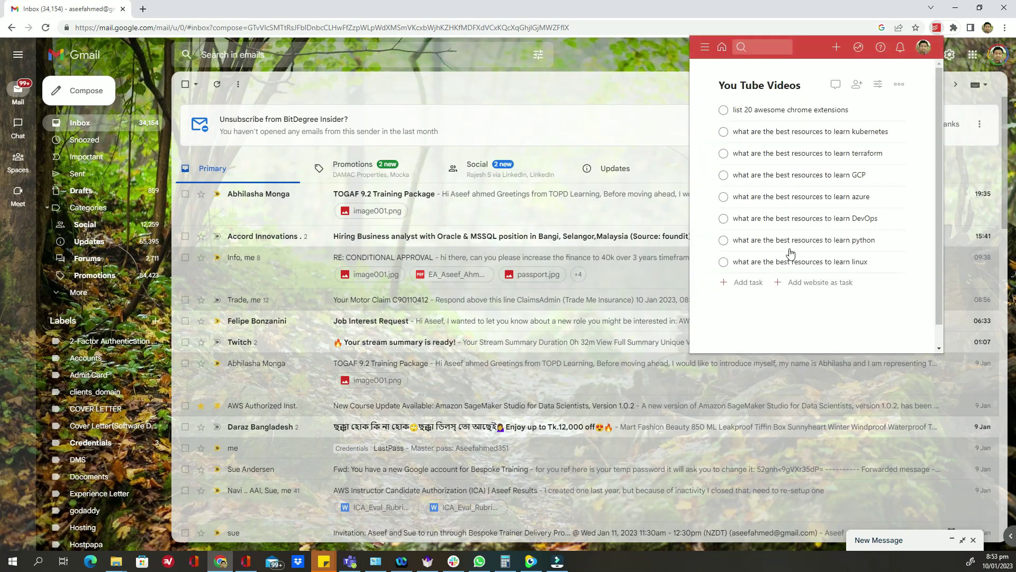
click(707, 46)
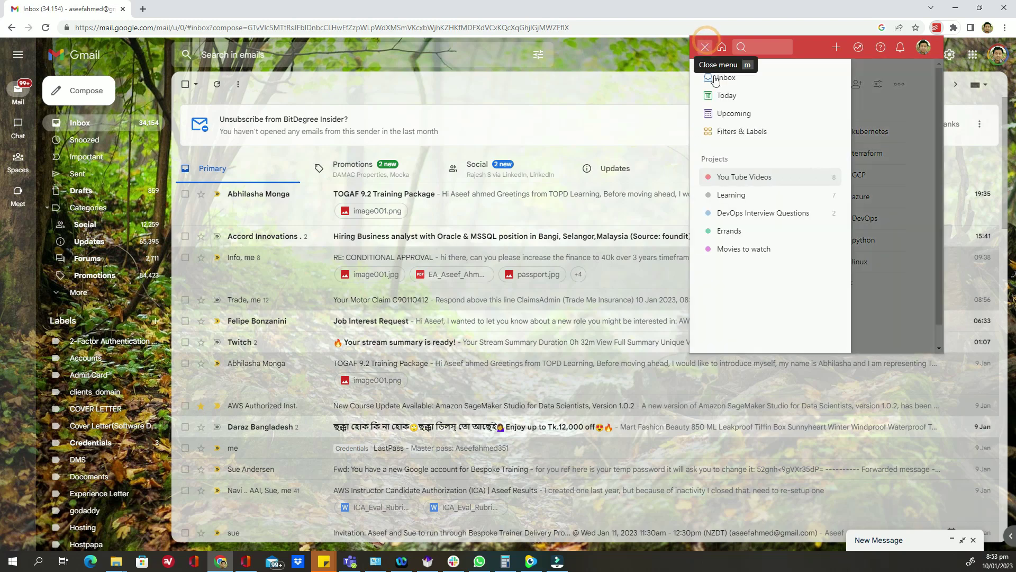
click(726, 199)
text(Learn Azure Dev)
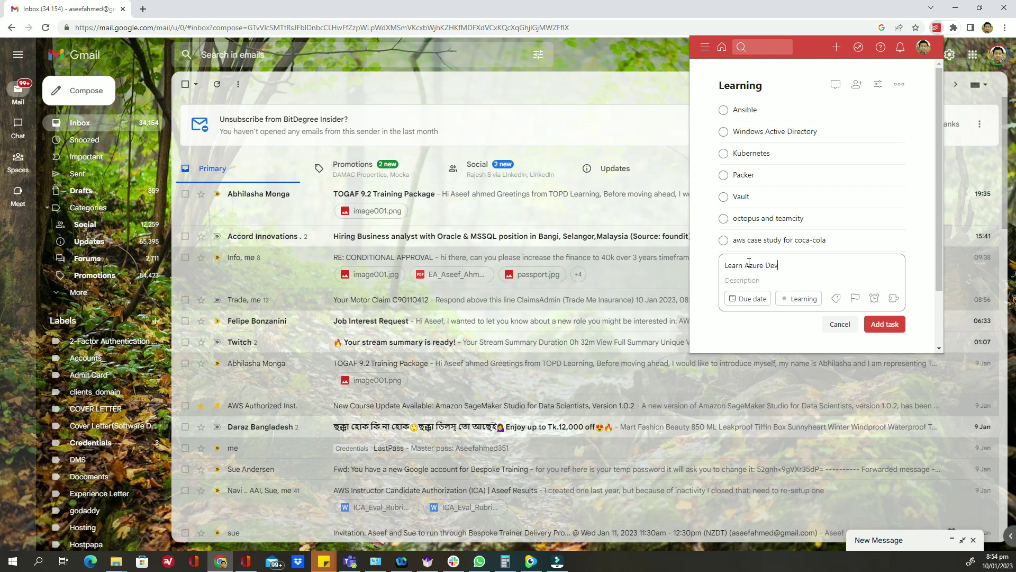
text(ops)
key(Return)
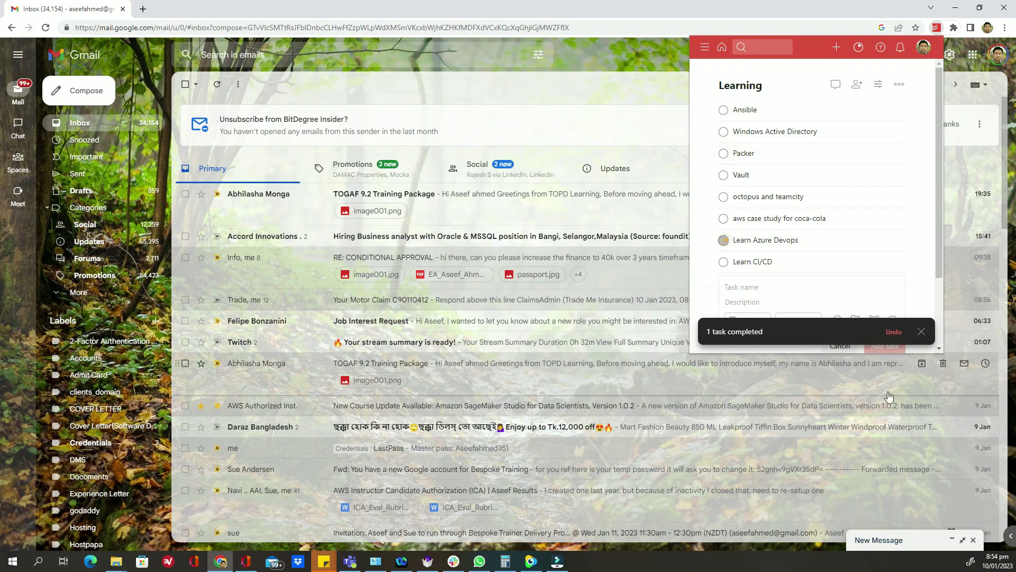
click(923, 332)
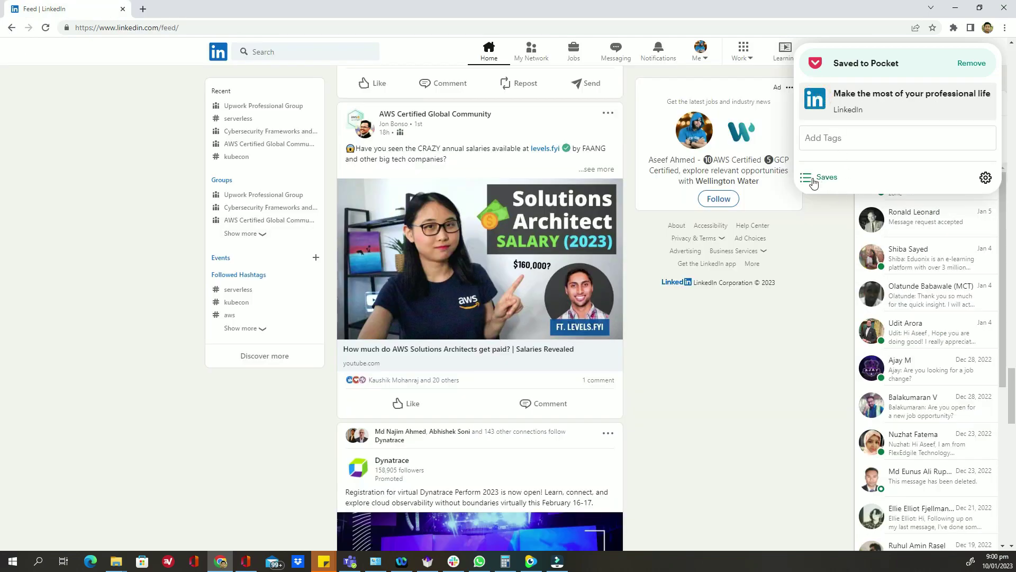
Open the Pocket Saves list at getpocket.com/saves in a new tab
click(822, 177)
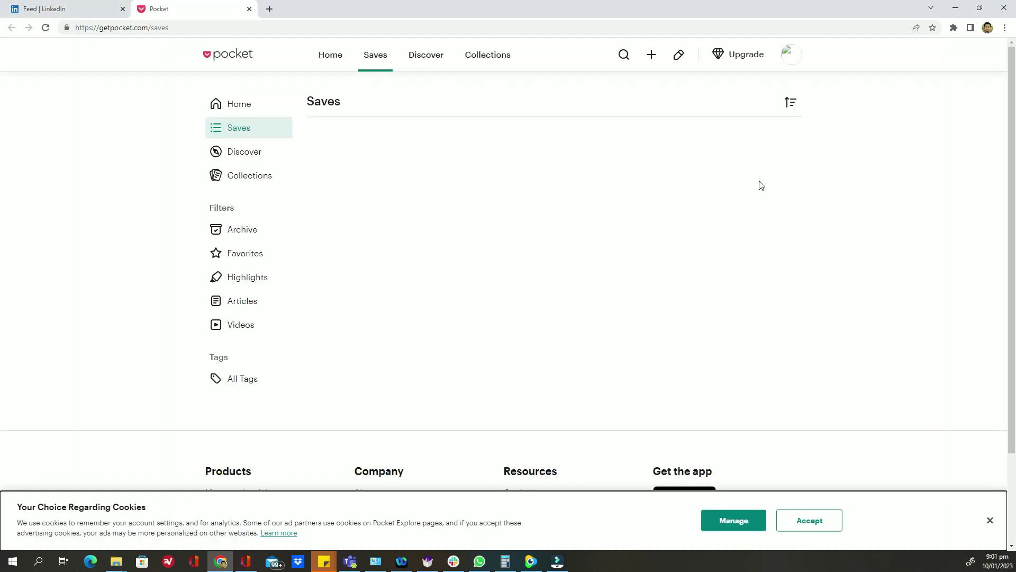